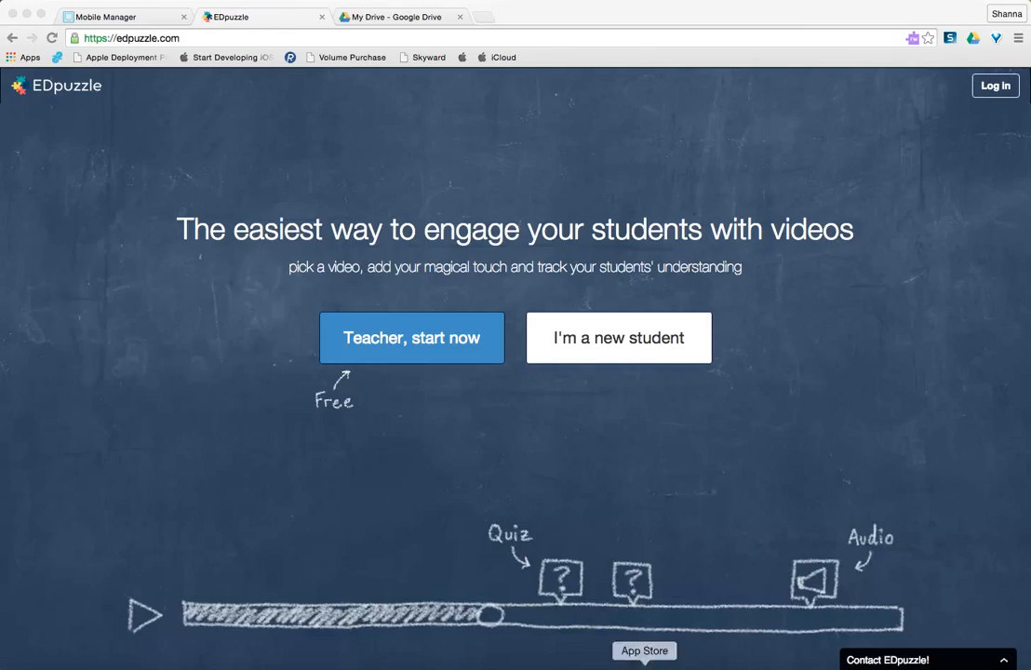
Log in to EDpuzzle as a teacher with the school Google account, entering the account password.
left_click(385, 341)
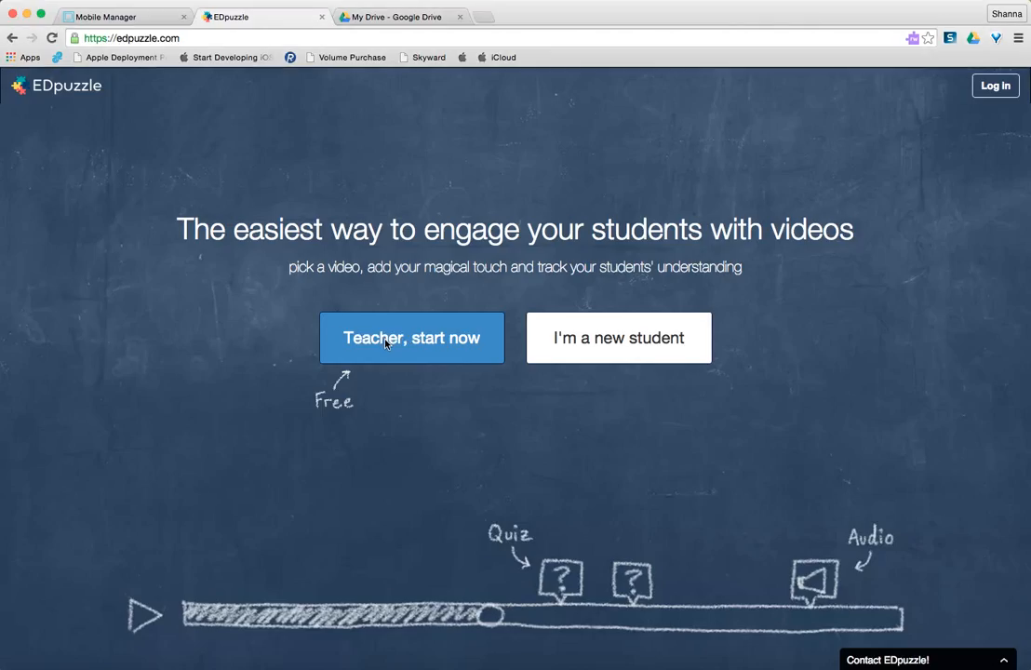
left_click(407, 341)
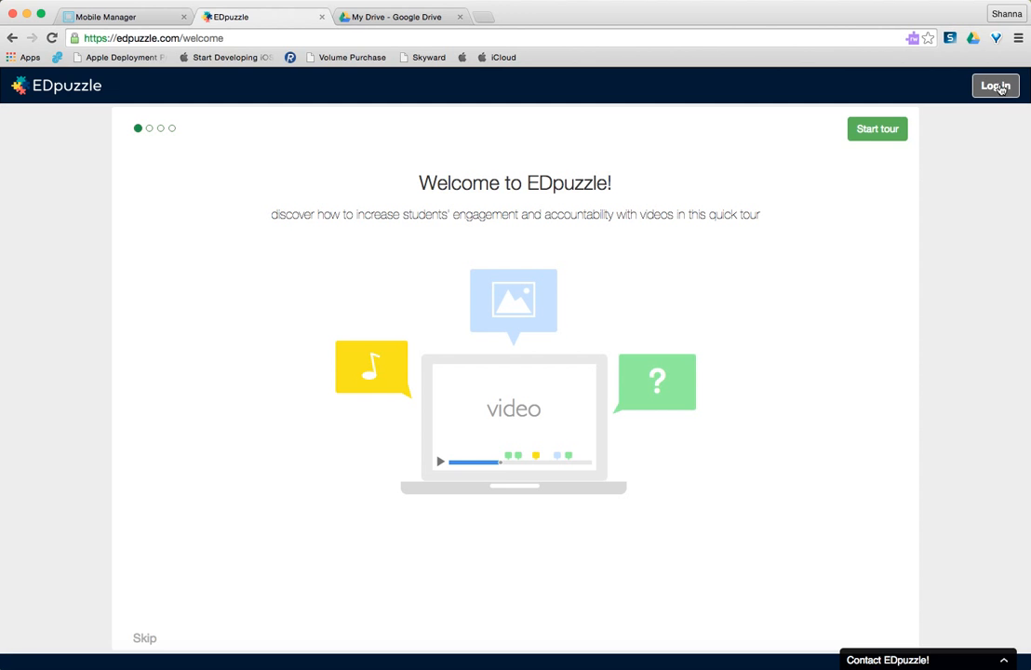
left_click(1001, 88)
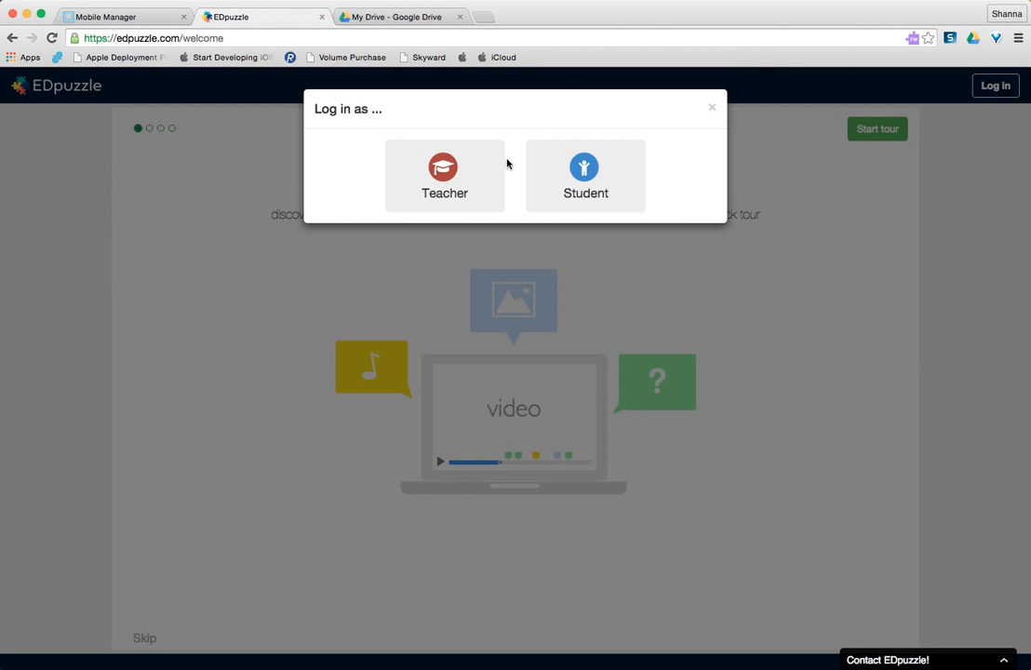
left_click(431, 192)
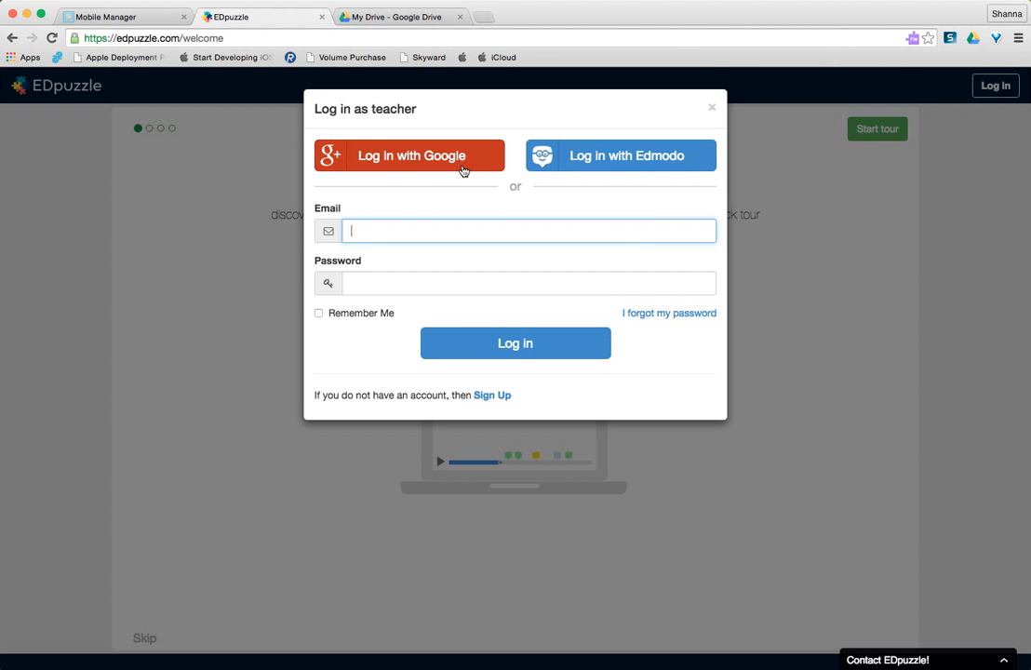
left_click(397, 158)
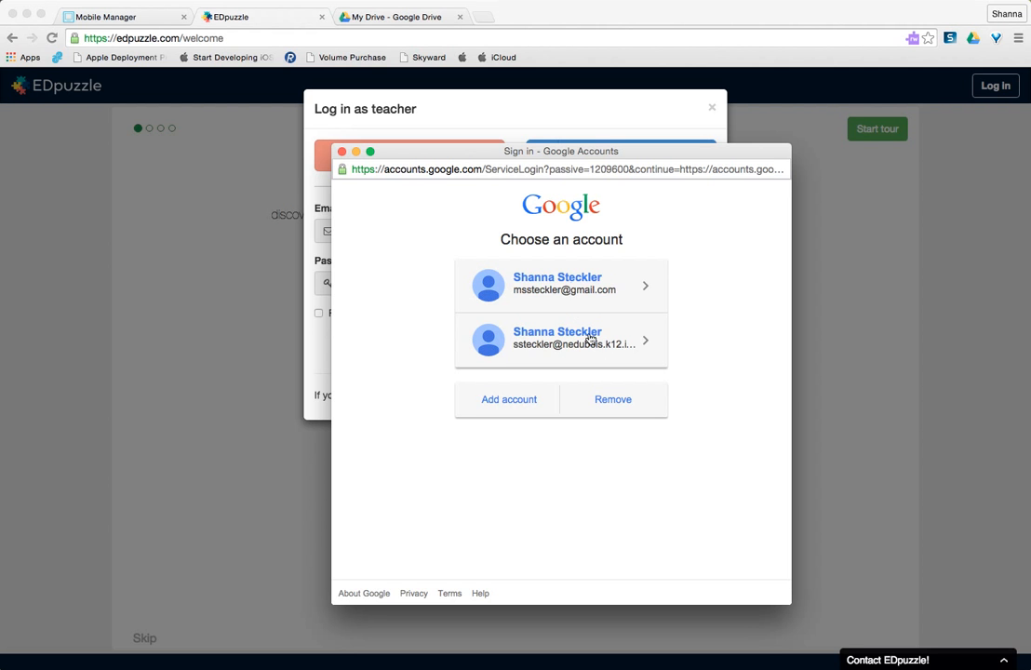
left_click(555, 350)
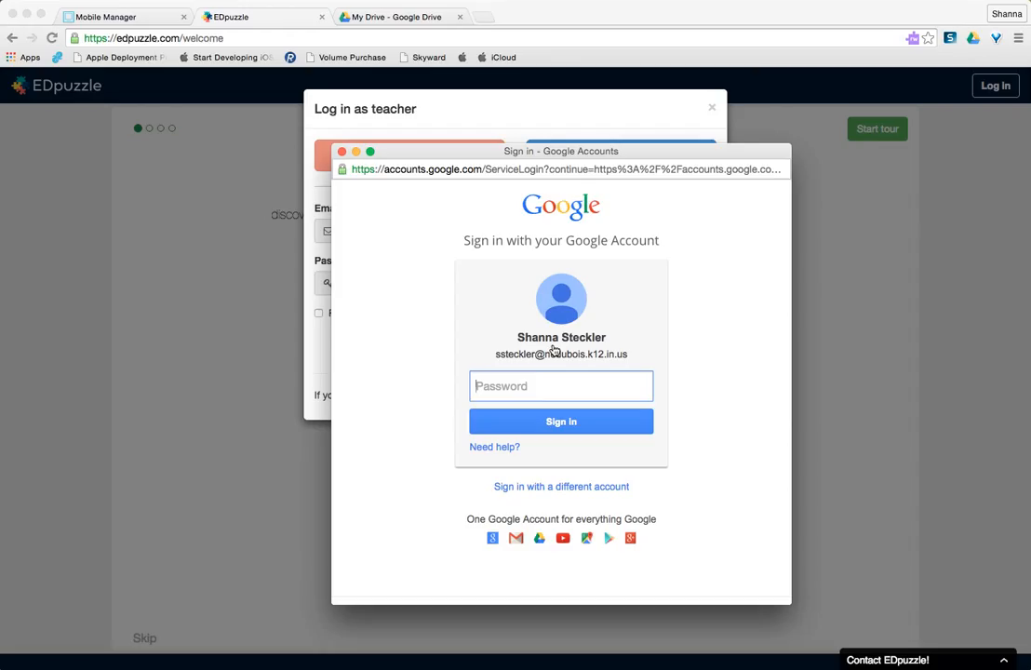
type("********")
left_click(584, 421)
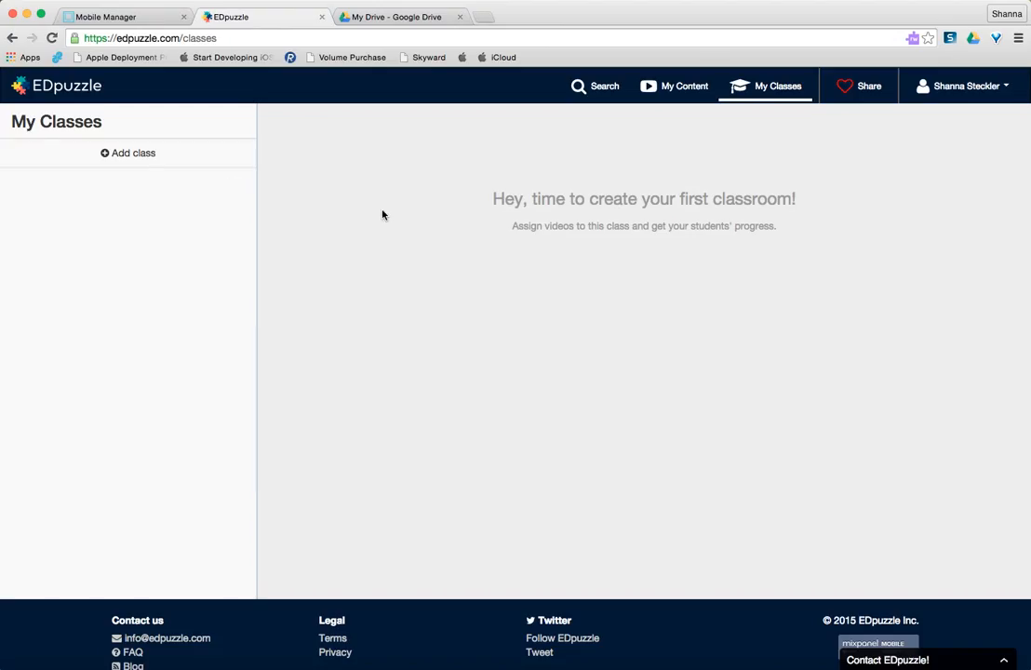
Add a class named "Technology Period 1" and dismiss the prompt to share its class code.
left_click(116, 155)
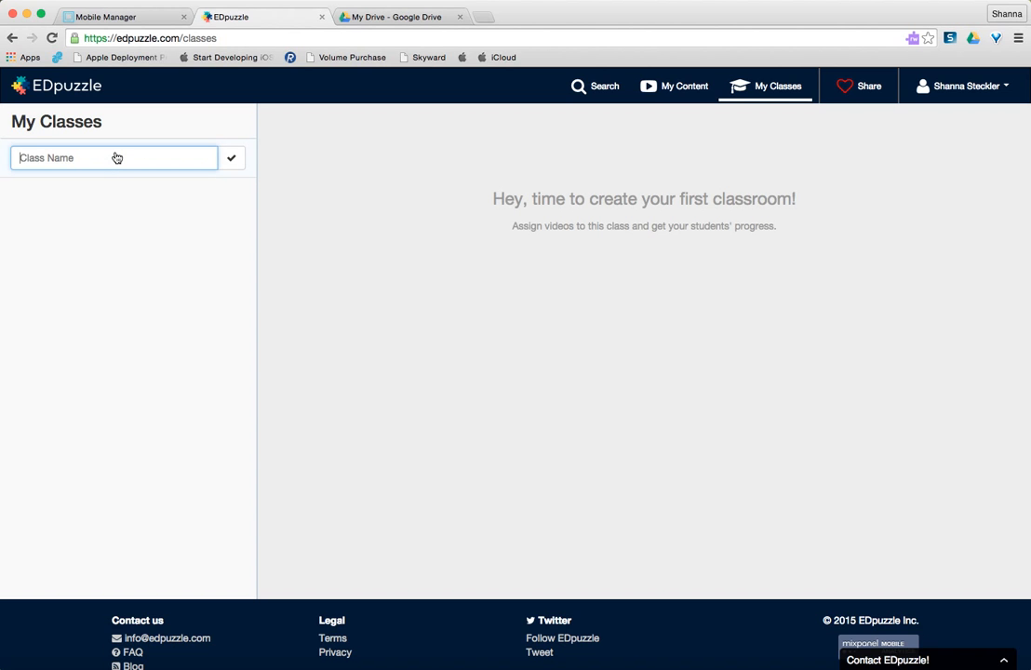
type("Technology Period")
left_click(234, 162)
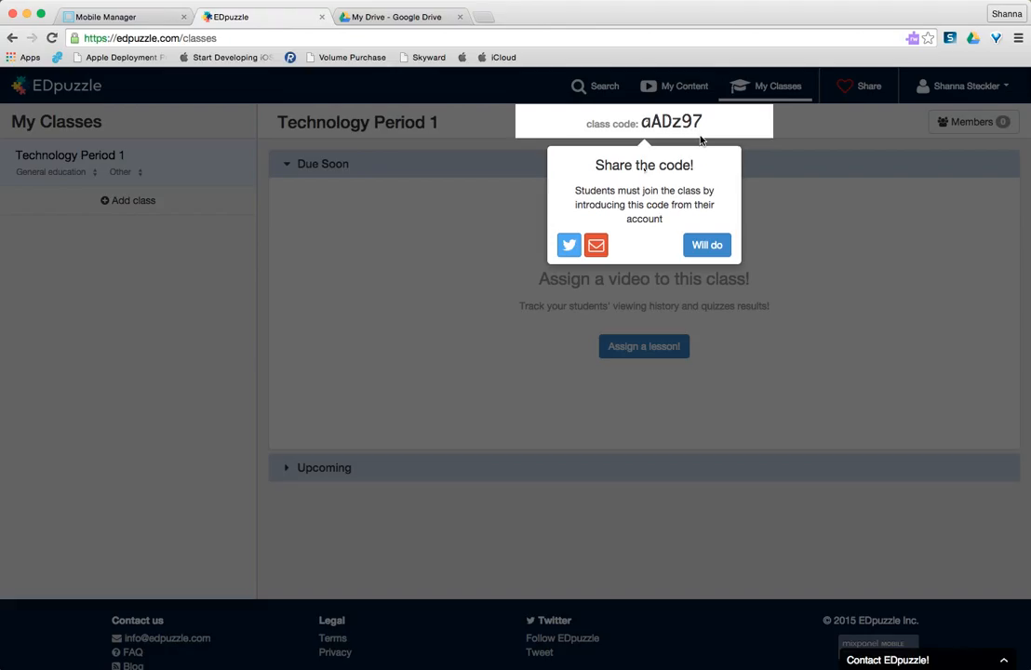
left_click(707, 244)
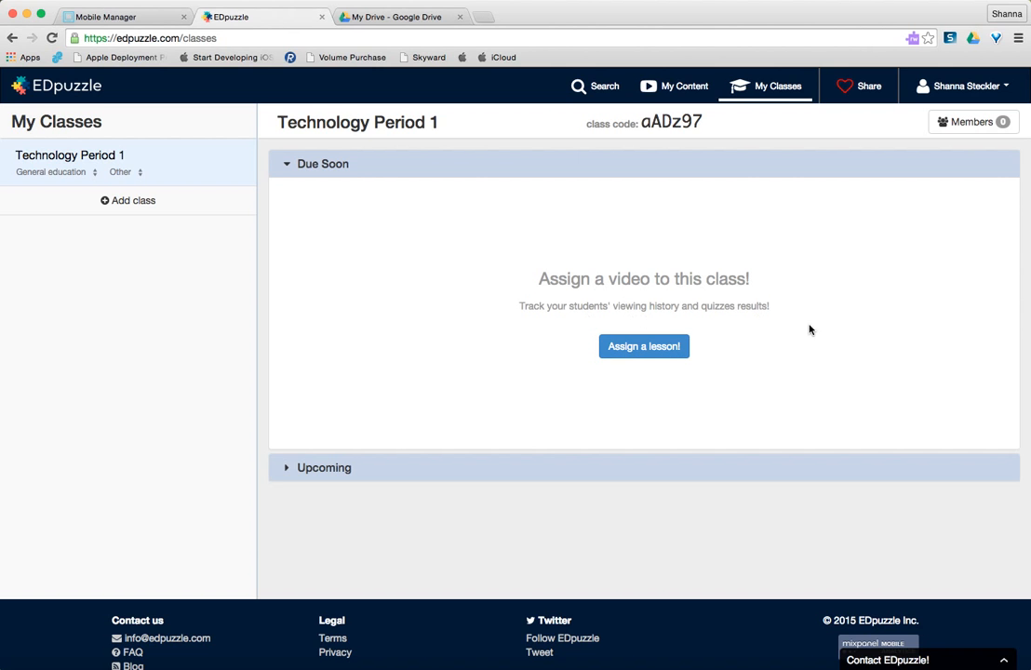
Start assigning a lesson to the class by creating a new video from the YouTube channel.
left_click(658, 348)
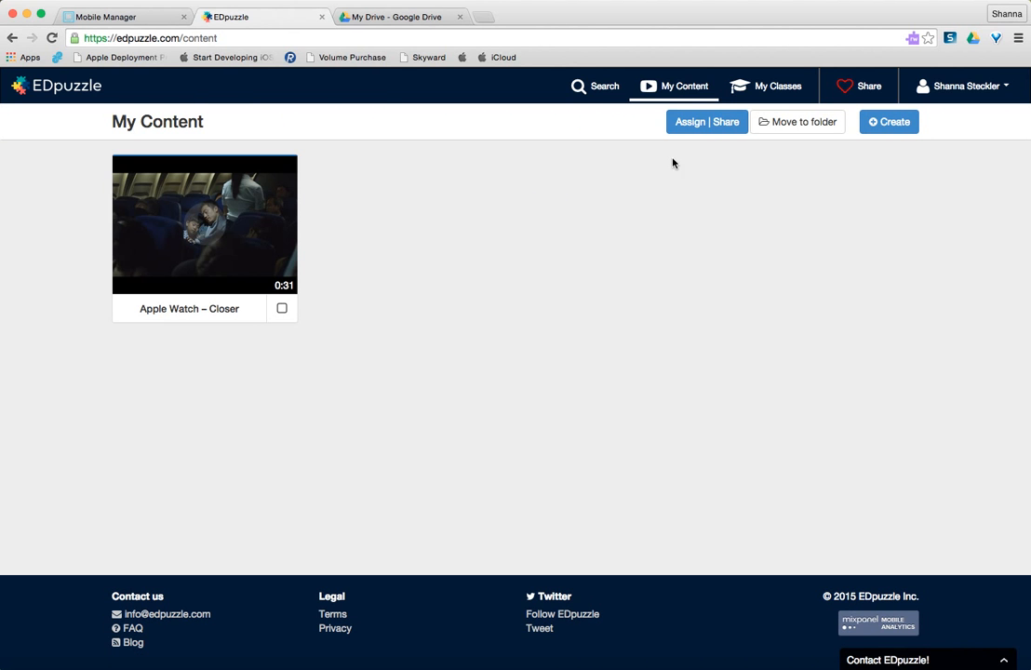
left_click(891, 122)
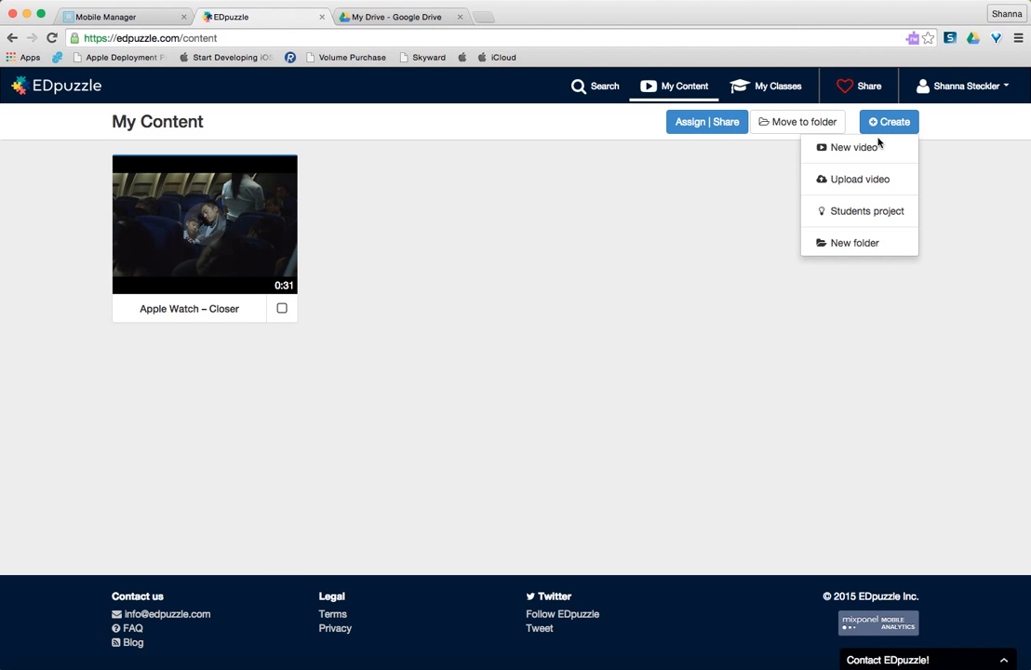
left_click(854, 148)
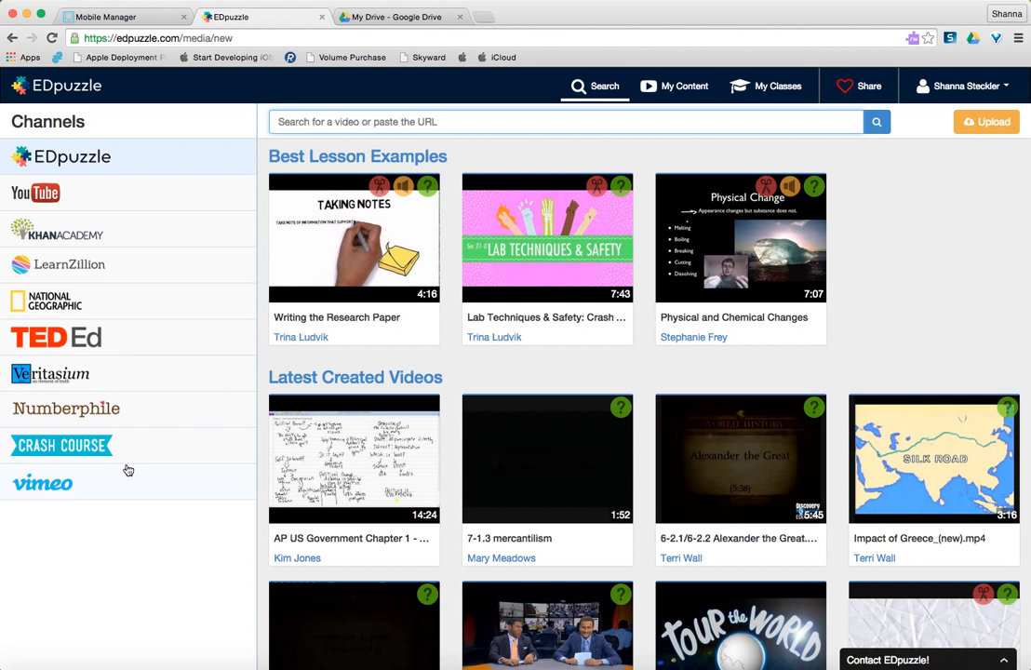
left_click(48, 192)
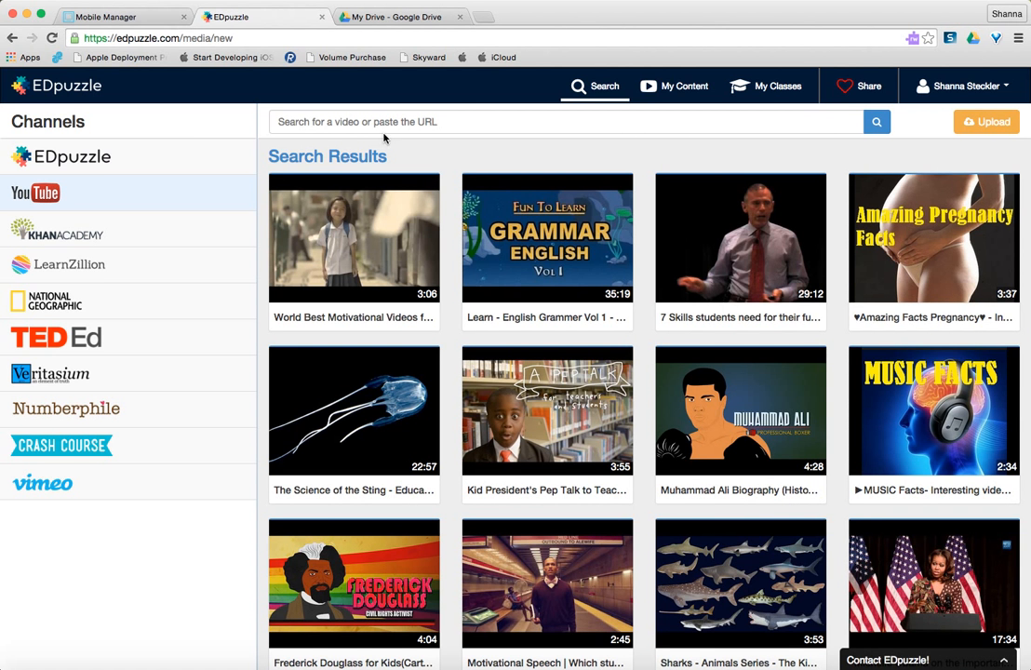
Search the YouTube videos for "google classroom" and use the "Classroom 101" video for the lesson.
left_click(455, 120)
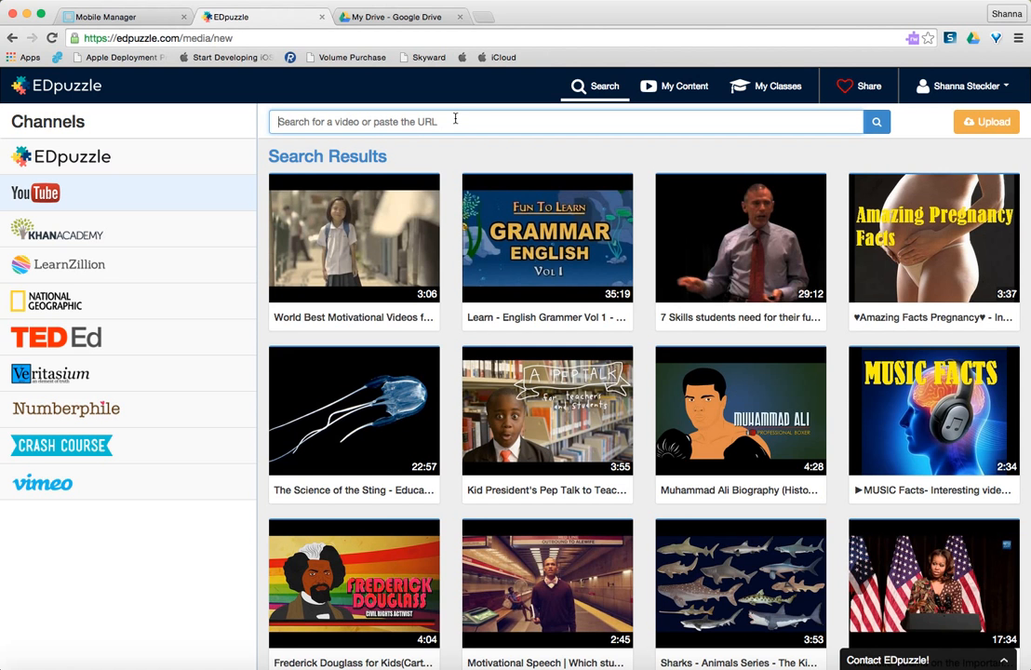
type("google classroom")
key("Return")
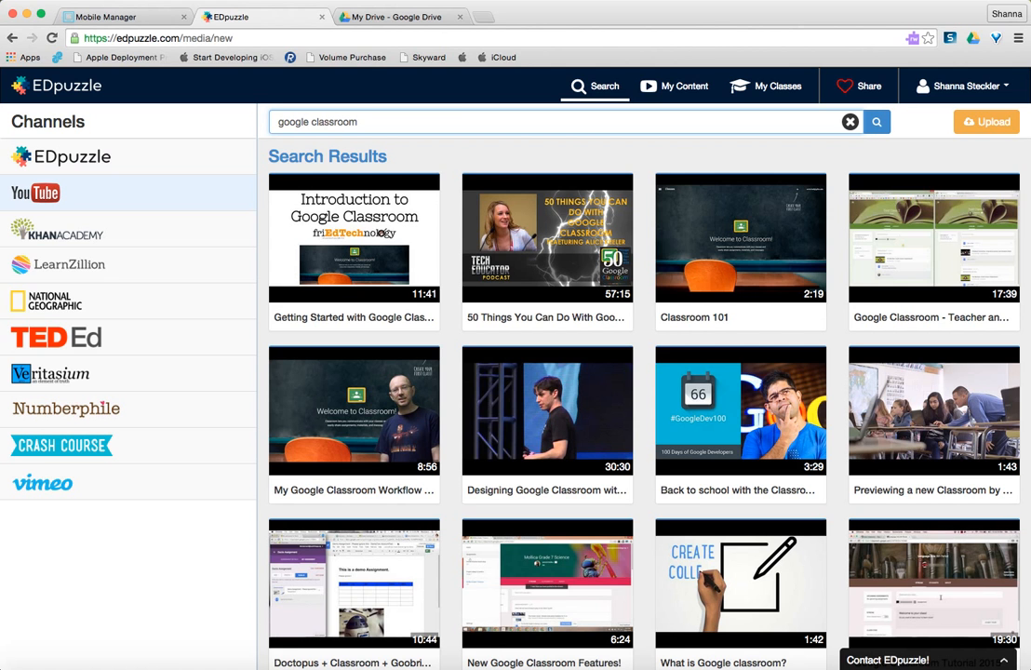
mouse_move(707, 256)
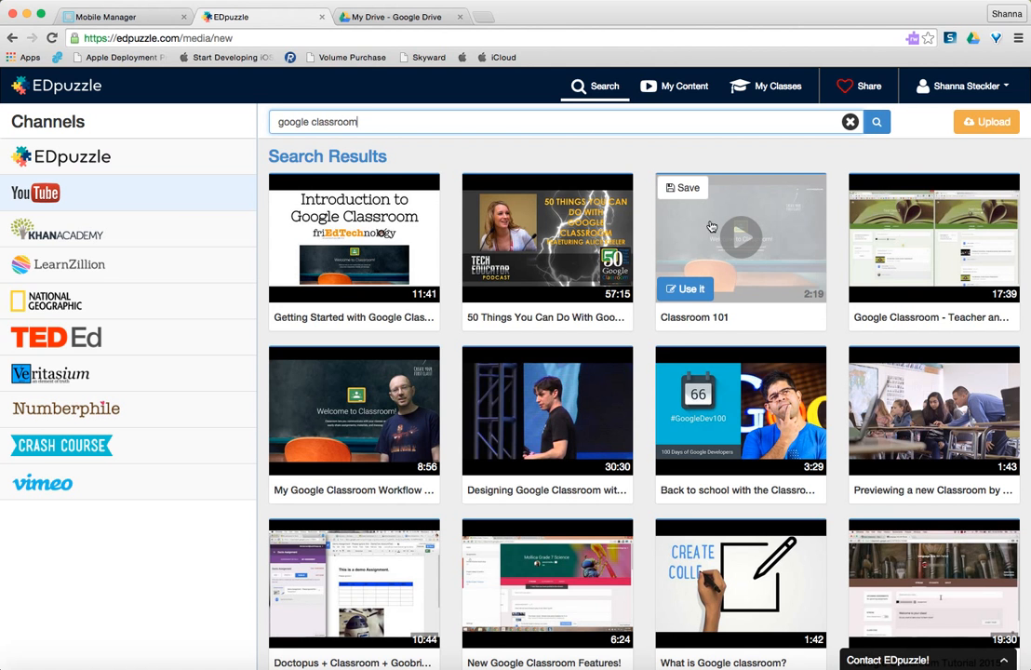
left_click(688, 291)
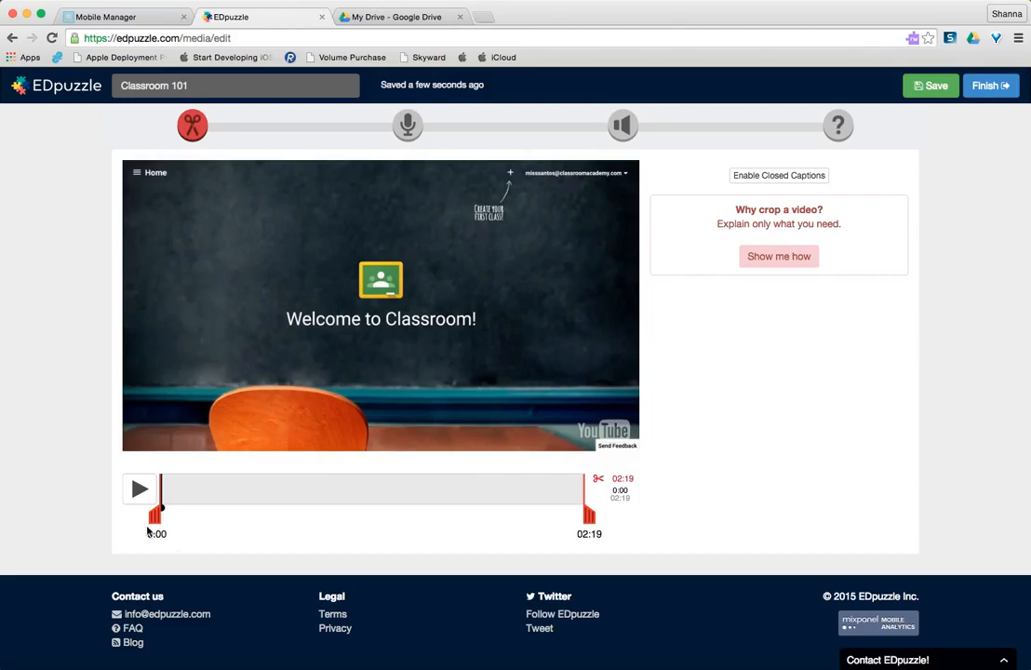
Examine the video's crop handles, the audio track stage and the audio notes stage.
mouse_move(154, 517)
left_mouse_down()
mouse_move(209, 516)
mouse_move(154, 527)
left_mouse_up()
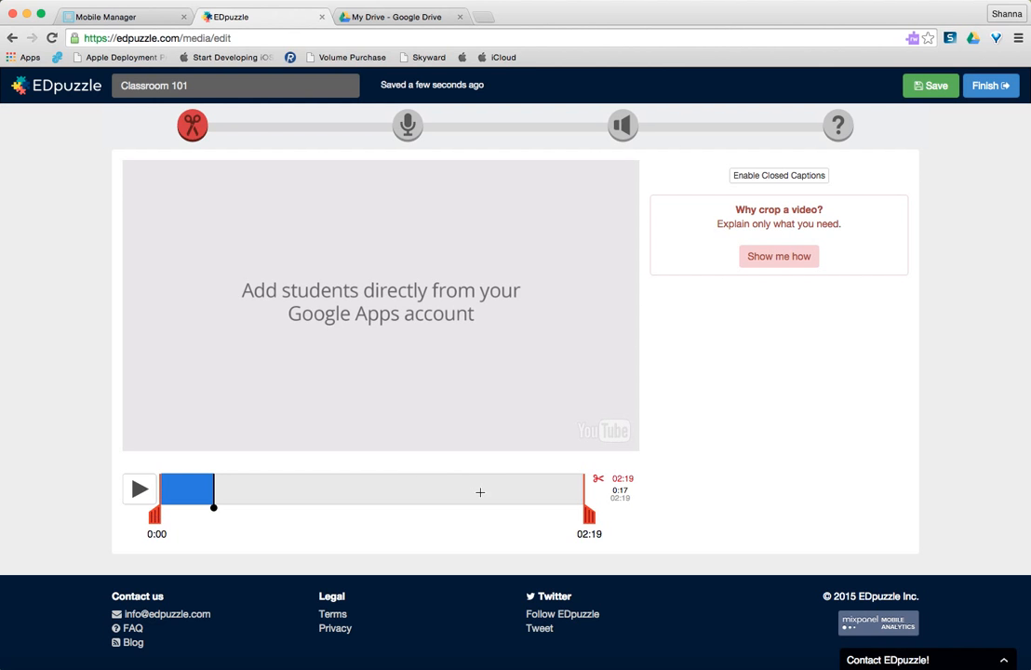
left_click_drag(589, 516, 597, 493)
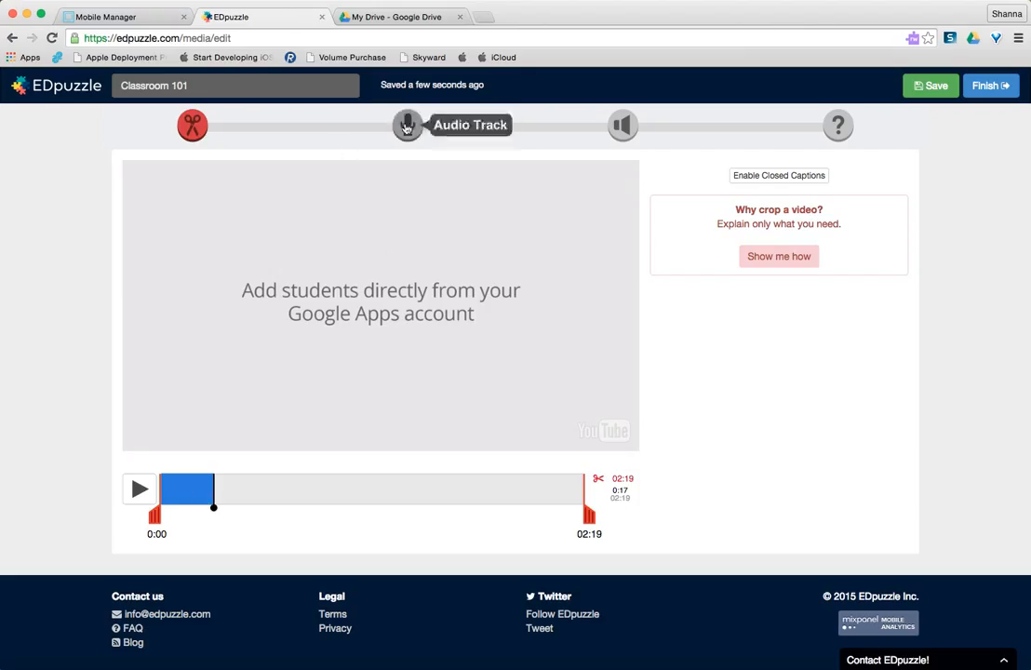
left_click(407, 126)
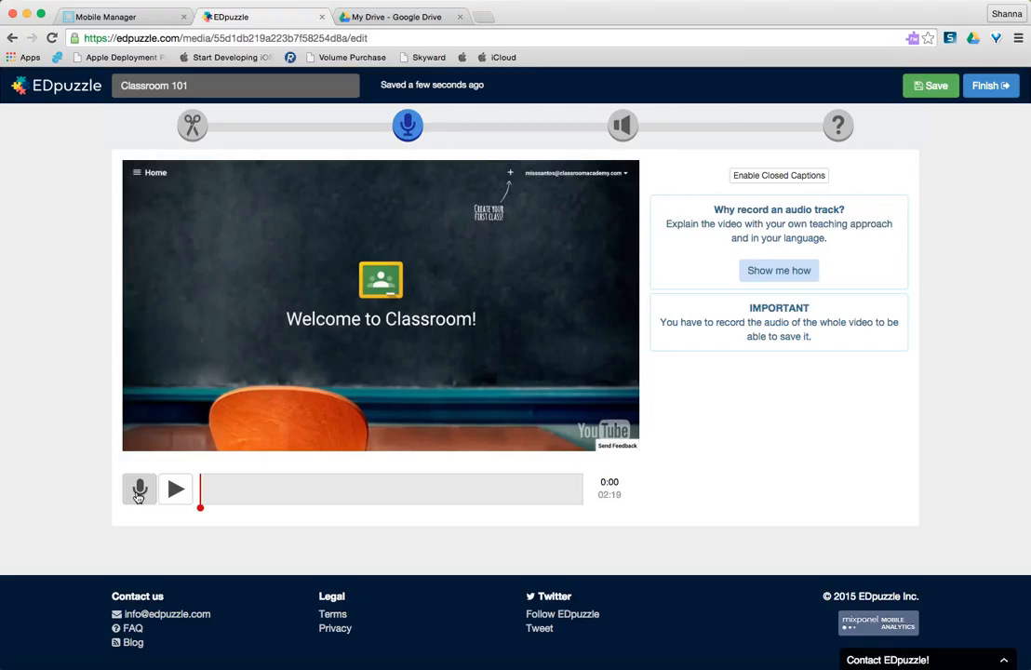
left_click(622, 128)
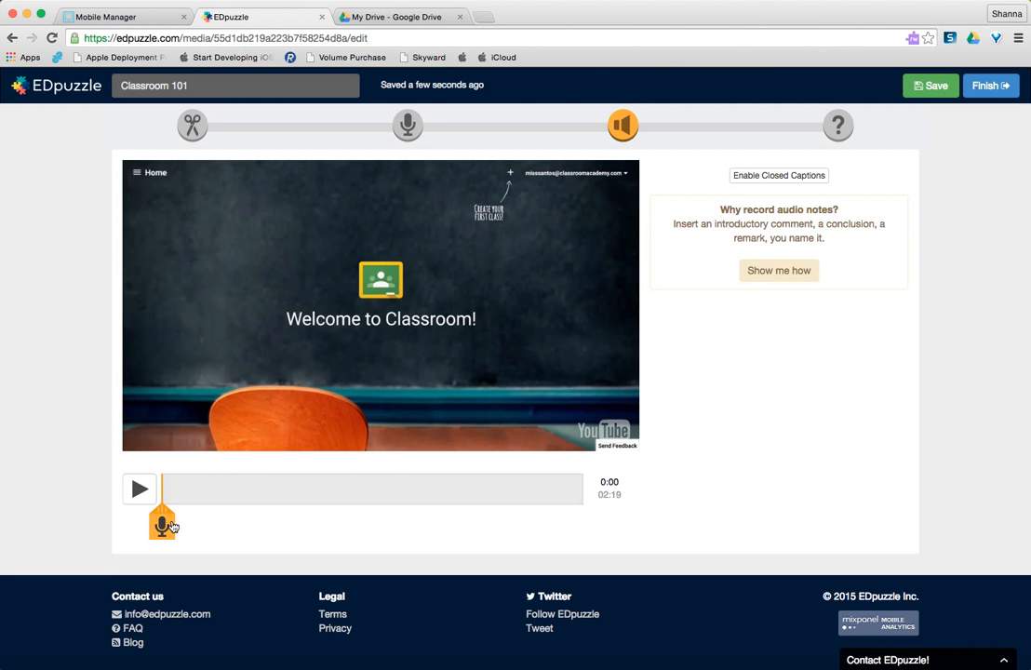
mouse_move(163, 509)
left_mouse_down()
mouse_move(440, 513)
mouse_move(395, 522)
mouse_move(177, 521)
mouse_move(157, 499)
left_mouse_up()
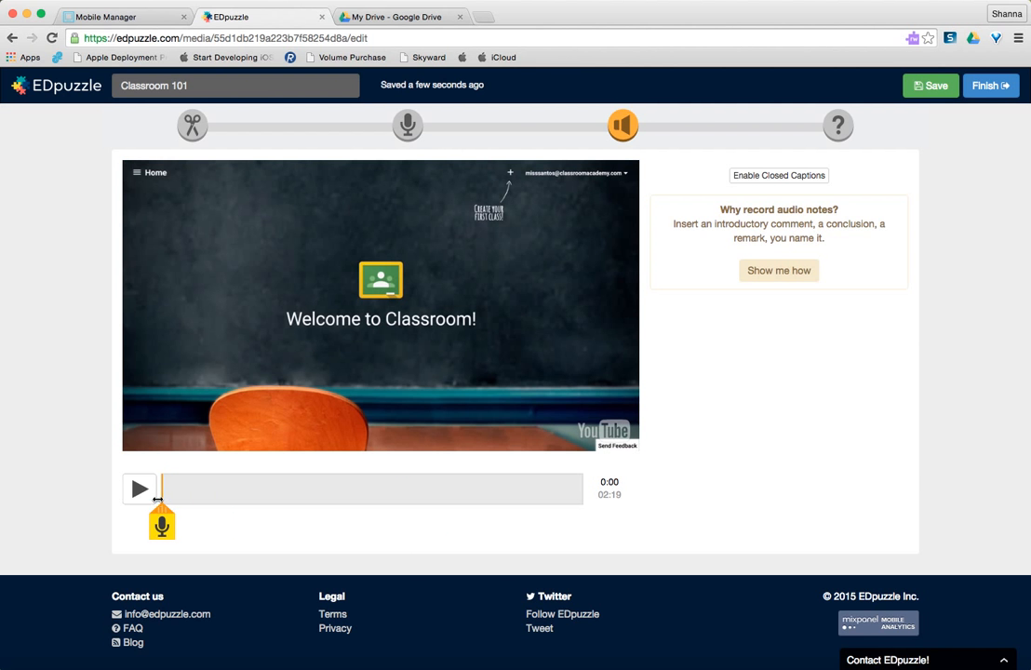
Position the quiz marker at 0:26 in the video and watch the instructions for adding quizzes.
left_click(839, 125)
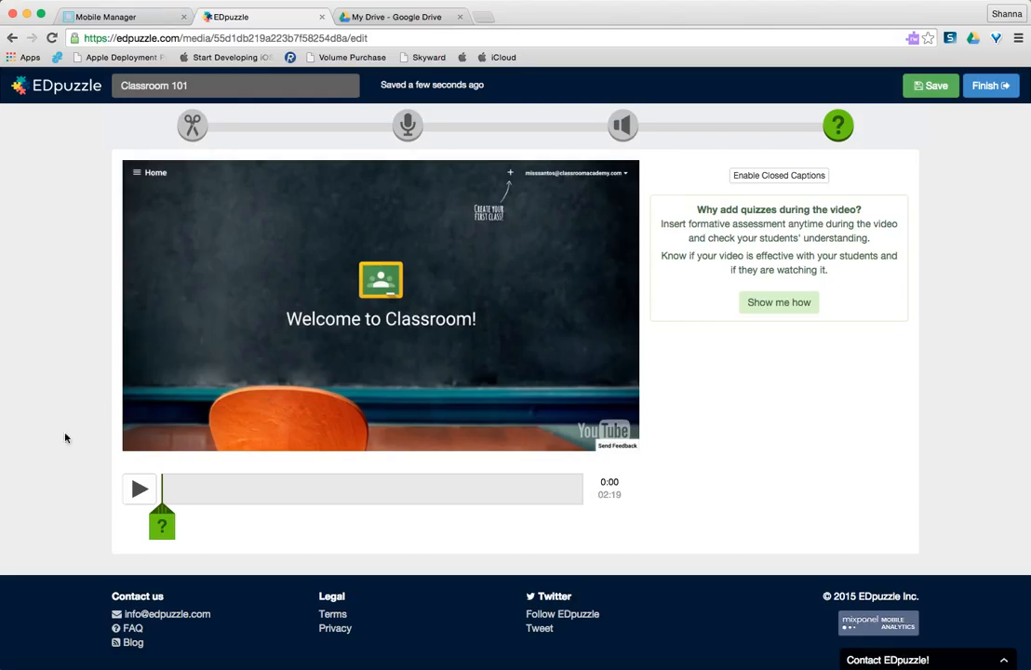
left_click_drag(167, 519, 243, 519)
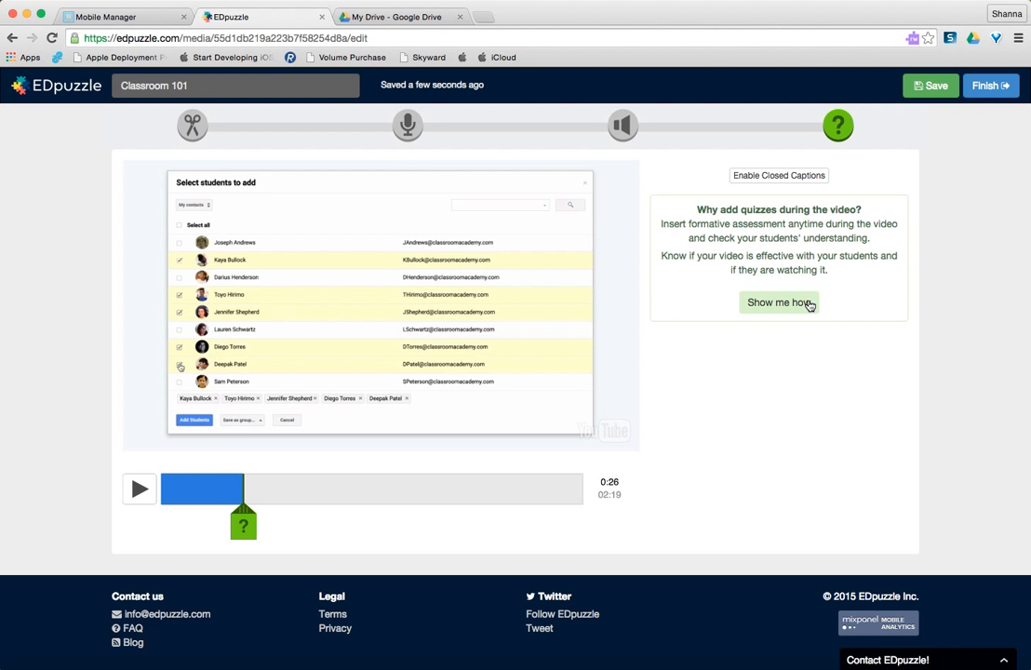
left_click(776, 302)
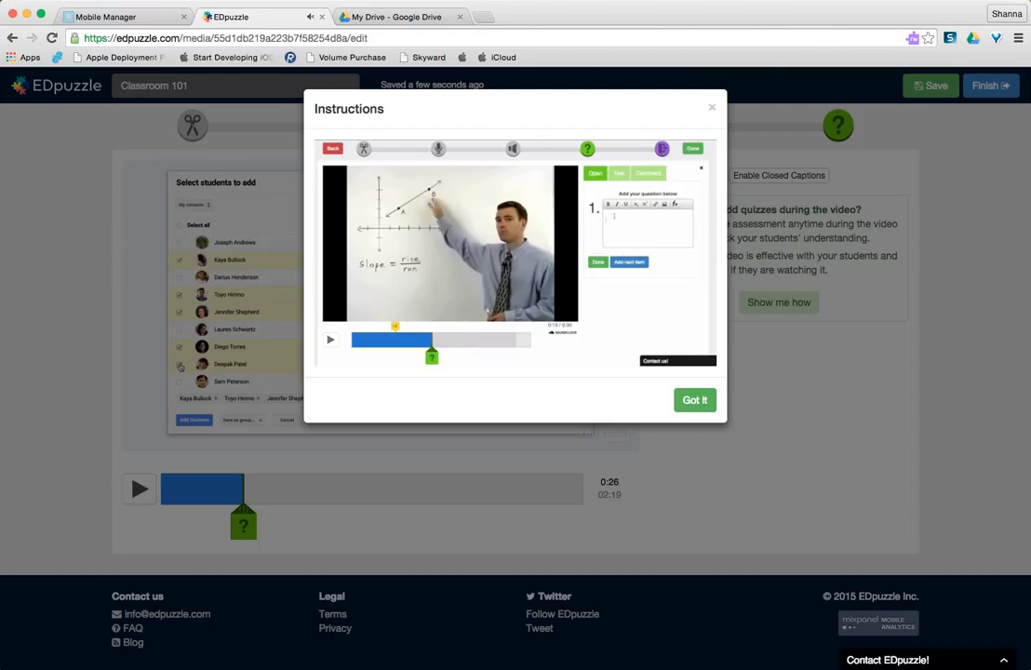
key("XF86AudioRaiseVolume")
key("XF86AudioRaiseVolume")
key("XF86AudioRaiseVolume")
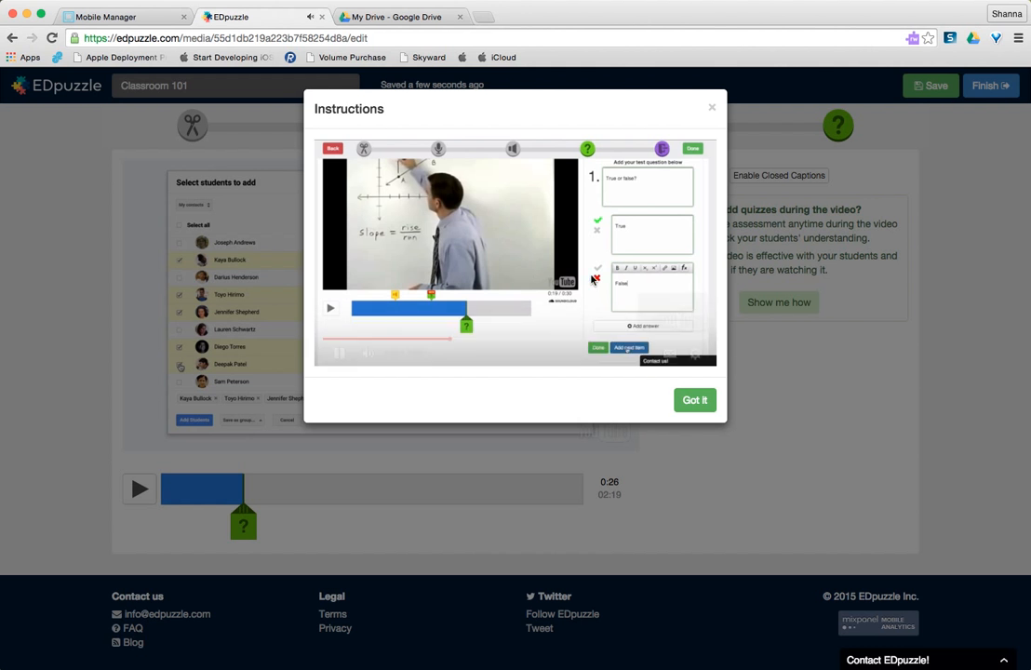
left_click(694, 401)
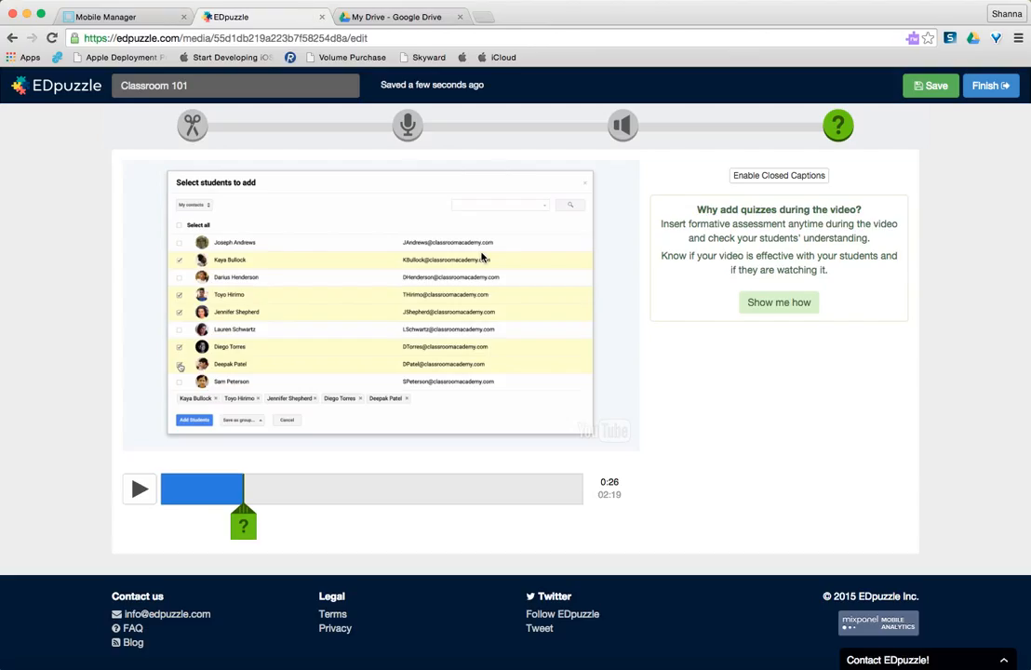
Create a question at the 0:26 quiz marker, look through the question types and choose multiple choice.
left_click(242, 528)
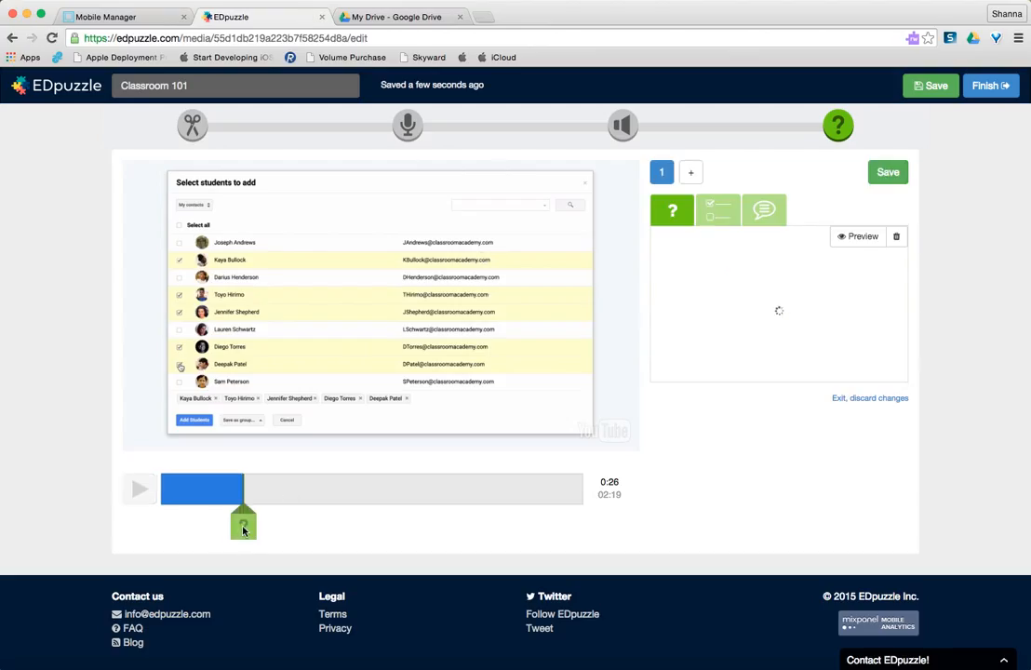
left_click(721, 220)
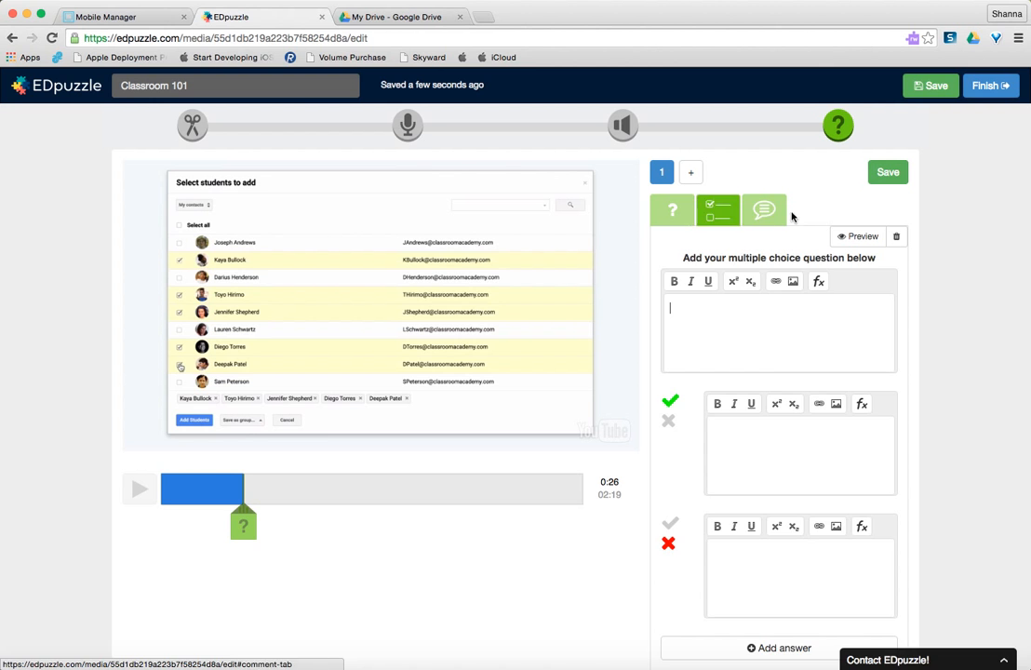
left_click(761, 213)
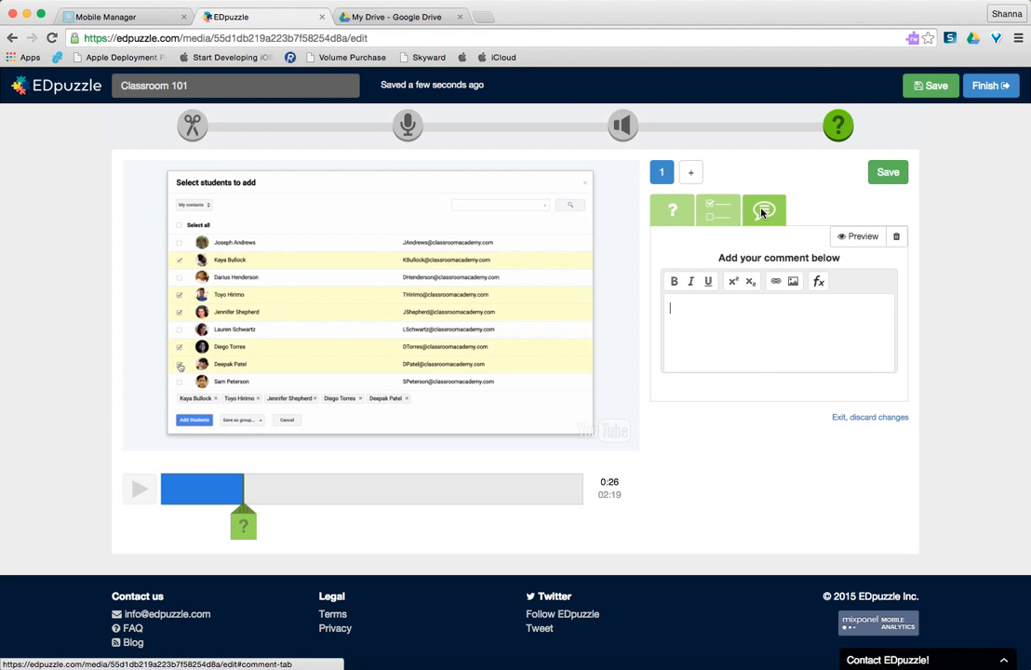
left_click(672, 206)
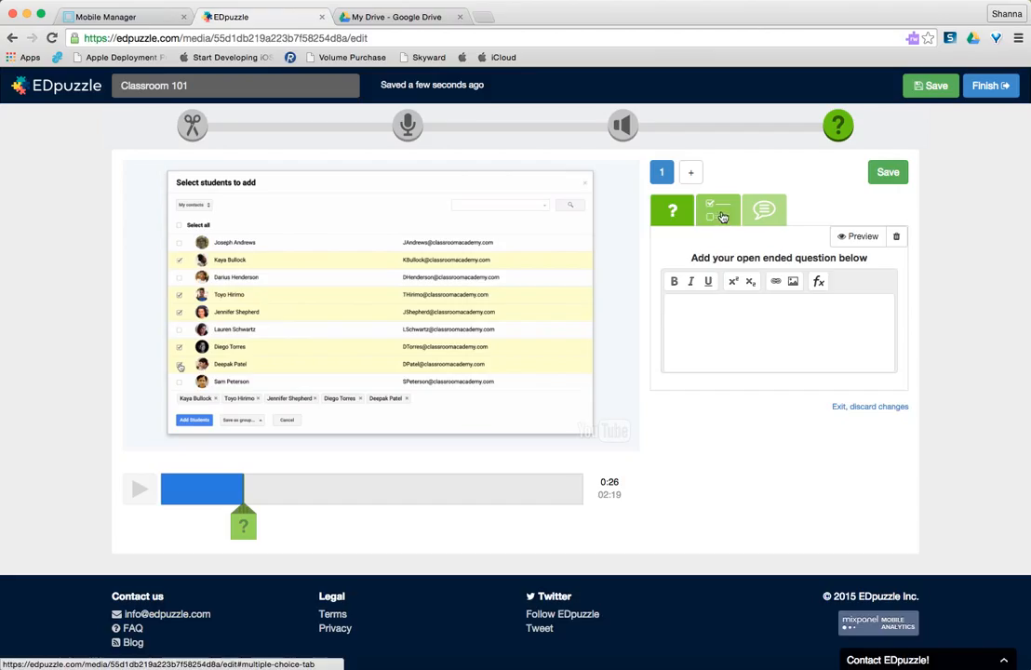
left_click(723, 217)
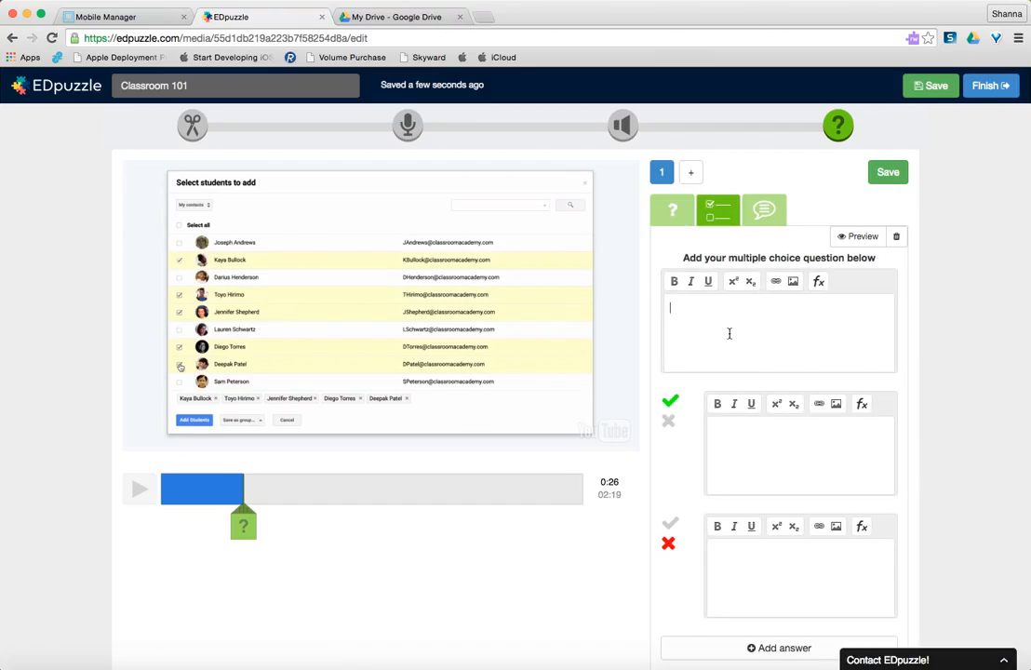
Enter the multiple choice question text "Do you login with your school google account to use google classroom.".
left_click(729, 333)
type("Did you learn")
key("BackSpace")
key("BackSpace")
key("BackSpace")
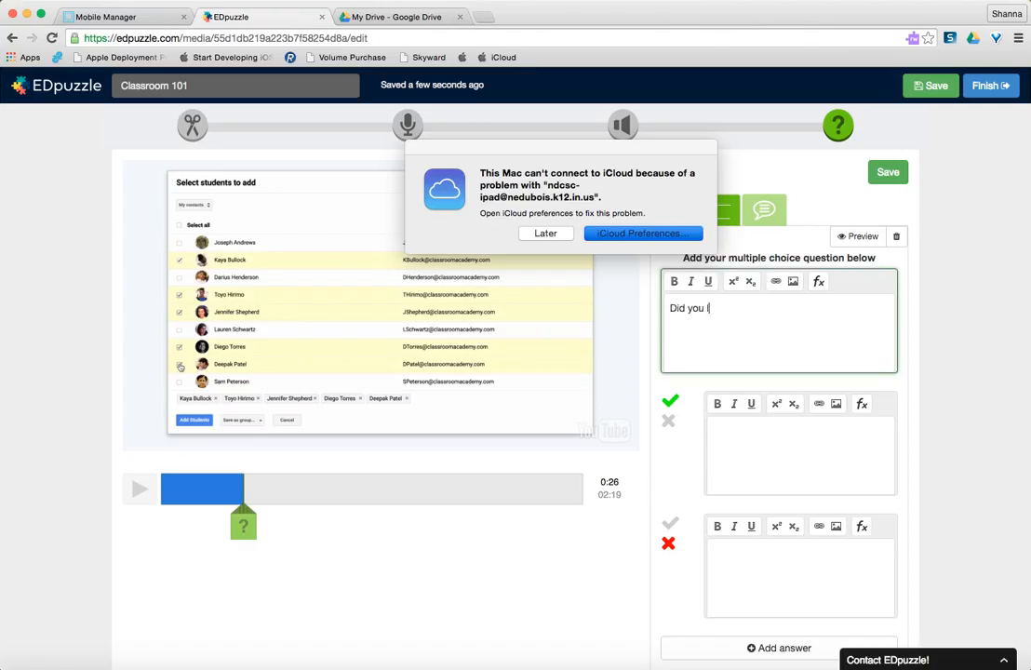
key("BackSpace")
key("BackSpace")
key("BackSpace")
key("BackSpace")
key("BackSpace")
key("BackSpace")
type("o you login with your")
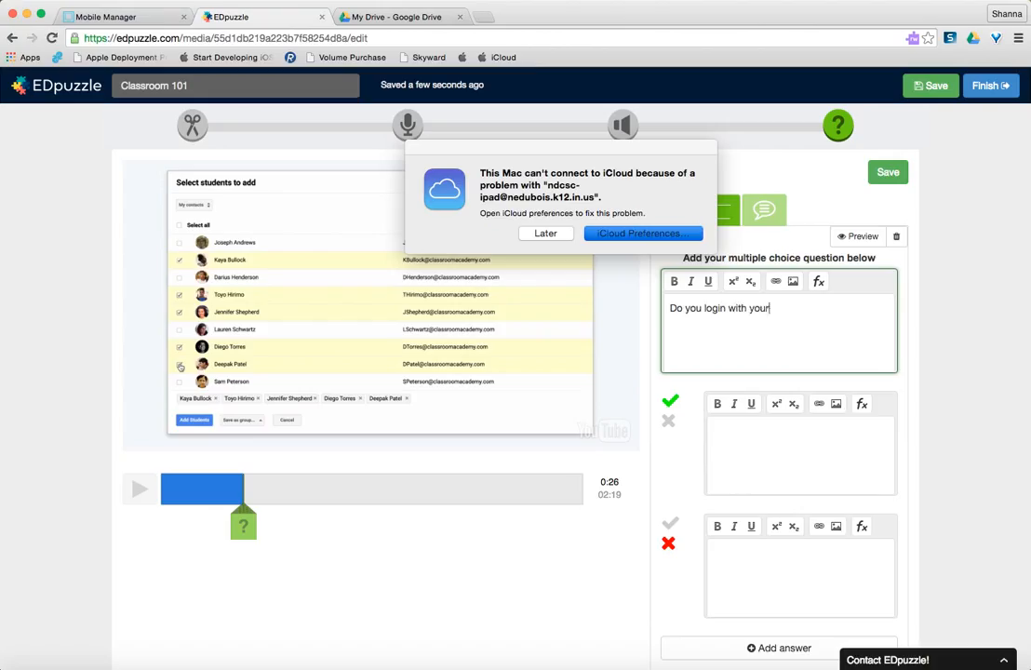
type(" school google accoun")
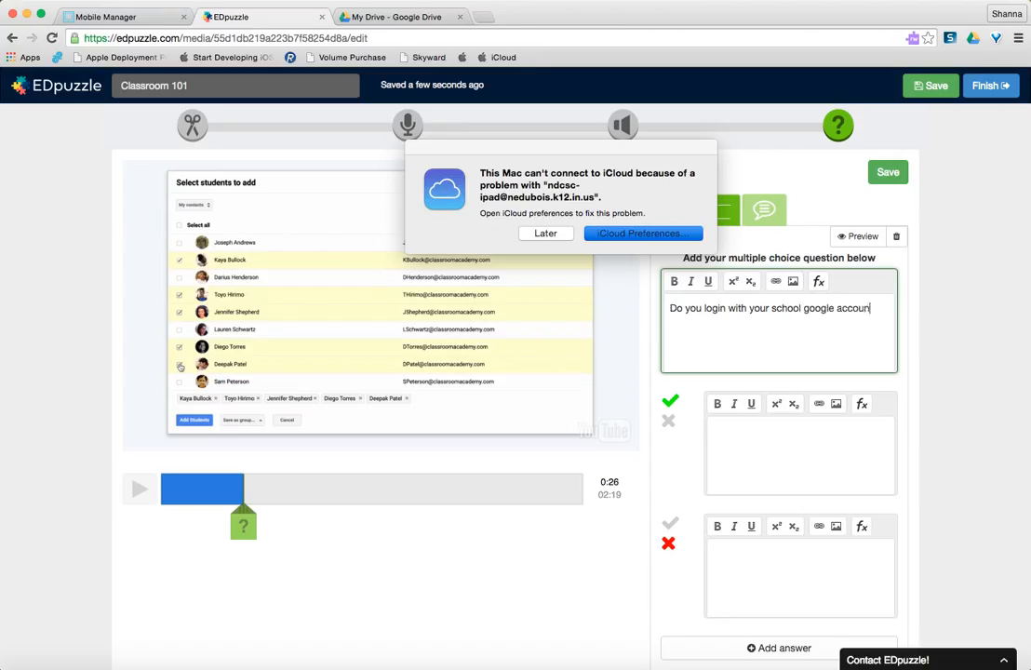
type("t to use google clas")
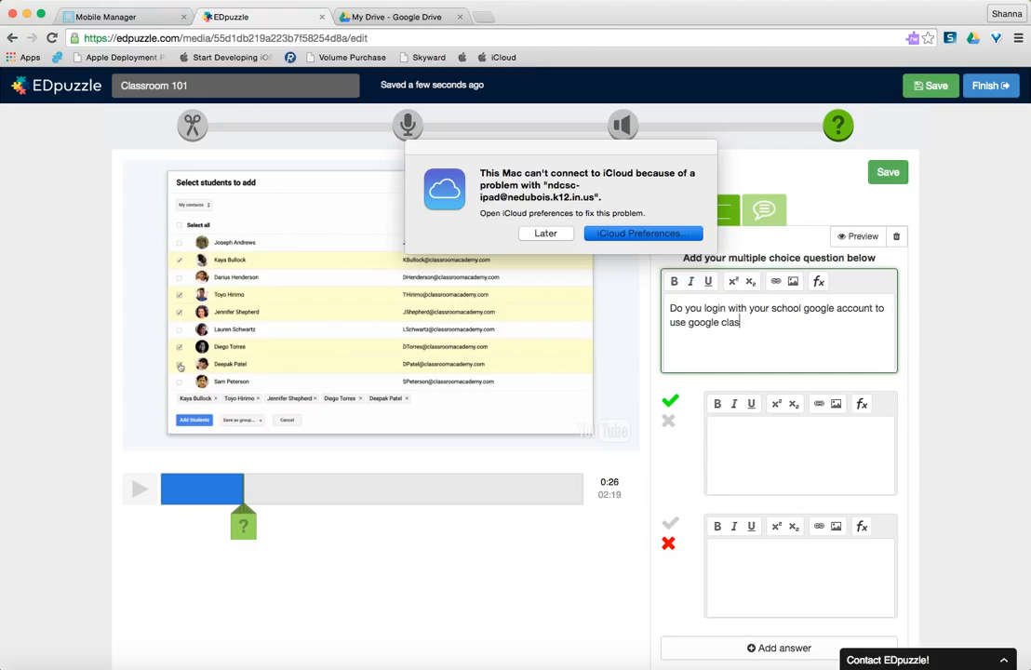
type("sroom.")
Enter "Yes" as the correct answer and "No" as the incorrect answer of the multiple choice question.
left_click(736, 448)
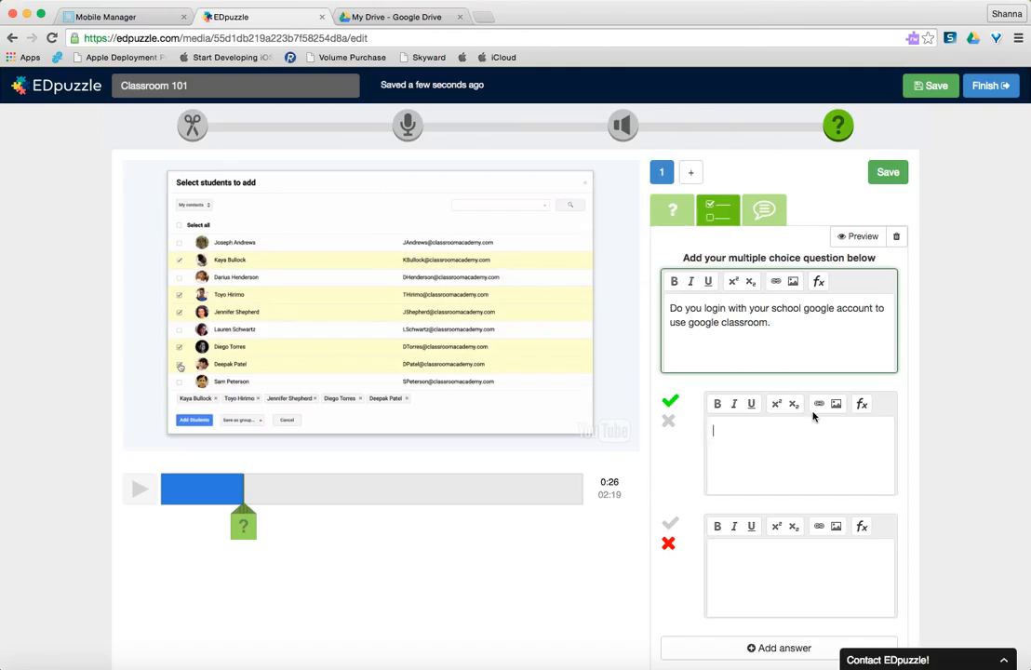
type("Yes")
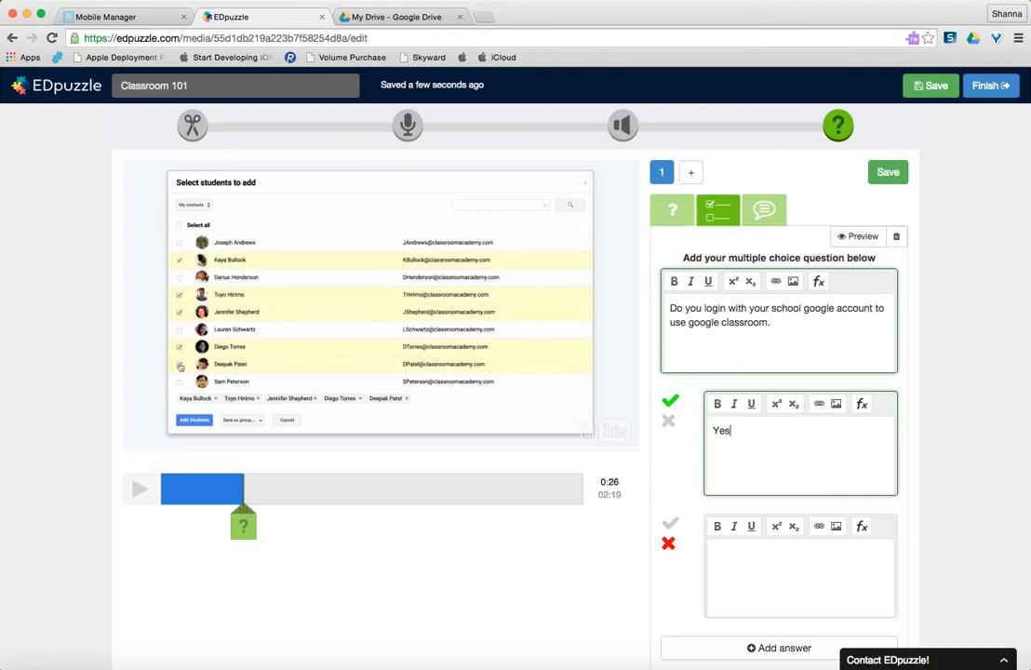
left_click(793, 592)
type("No")
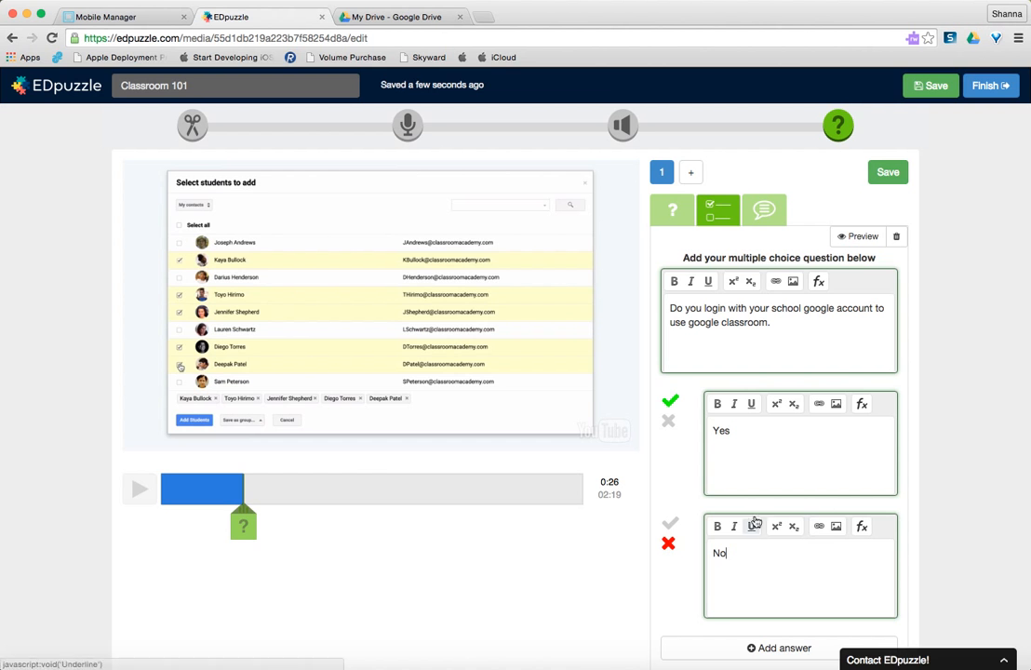
Check the completed answer form and save the question to the lesson at 0:26.
scroll(856, 564, "down", 2)
scroll(858, 565, "down", 4)
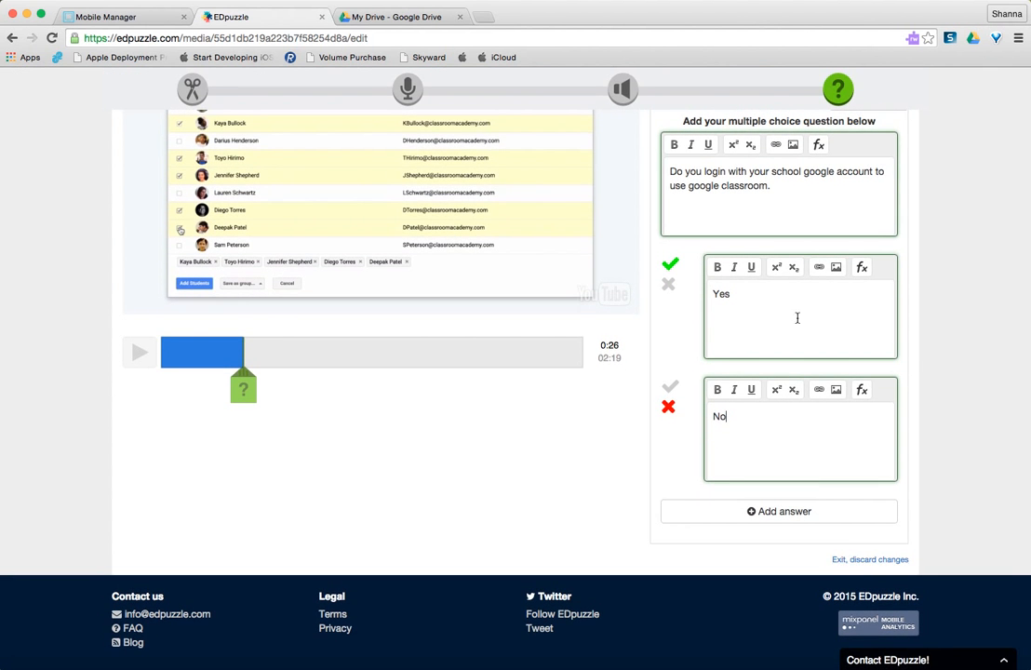
scroll(651, 307, "up", 7)
scroll(652, 307, "down", 1)
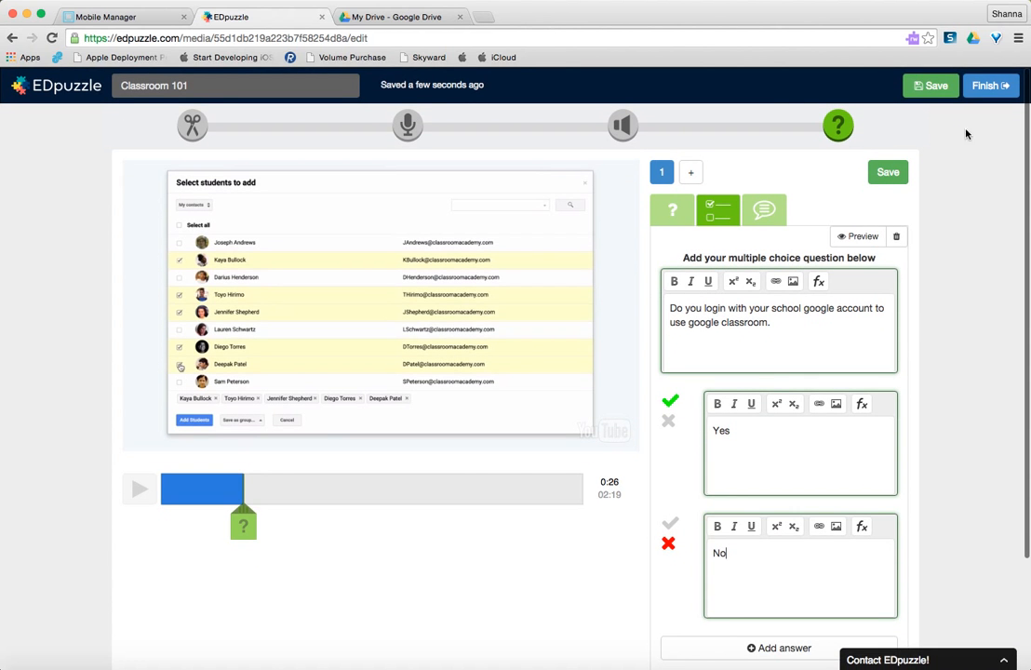
left_click(930, 88)
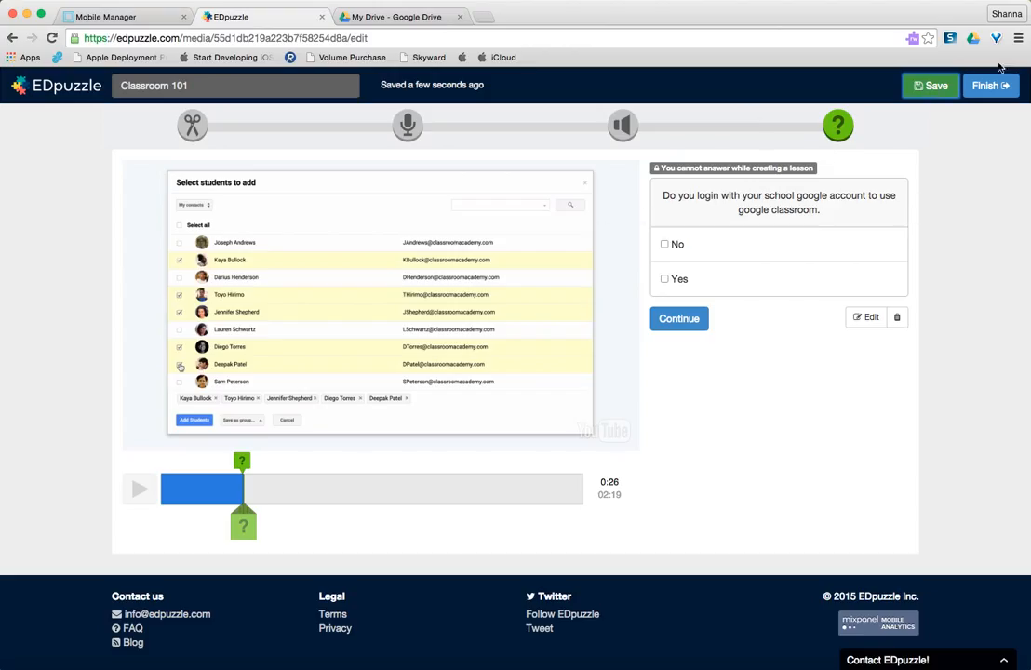
left_click(923, 88)
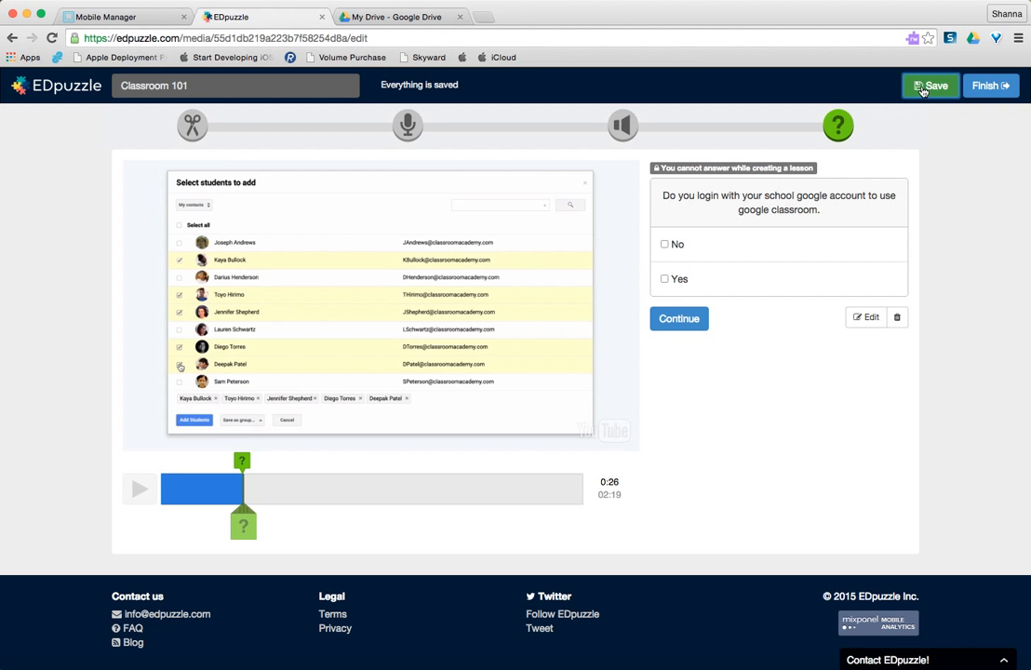
Finish the lesson and assign it to Technology Period 1 with skipping prevented and a due date of Fri Aug 21, 2015.
left_click(987, 87)
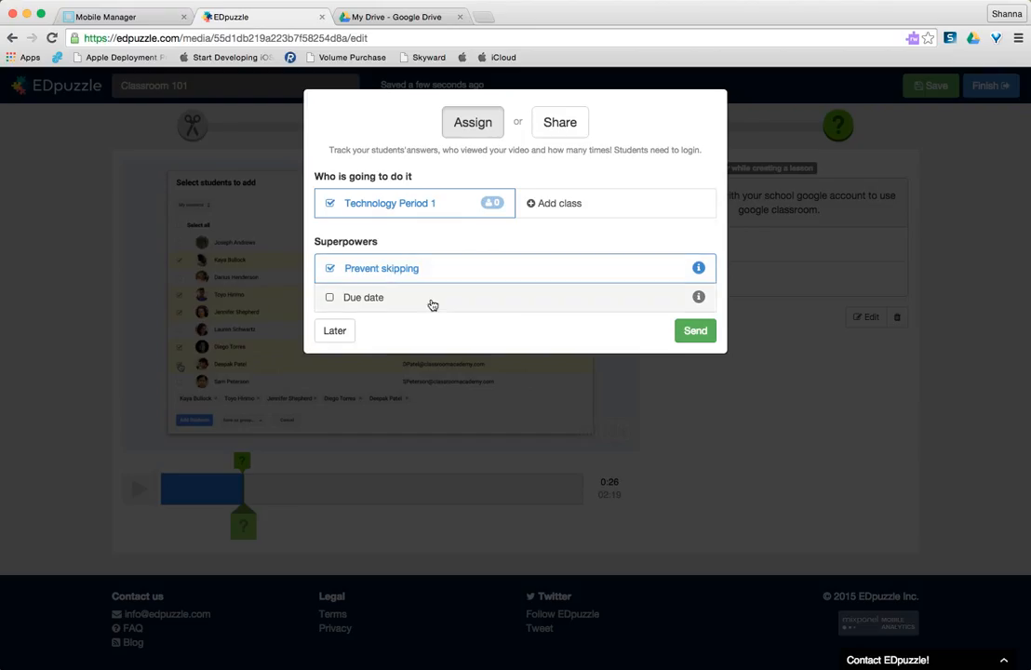
left_click(329, 298)
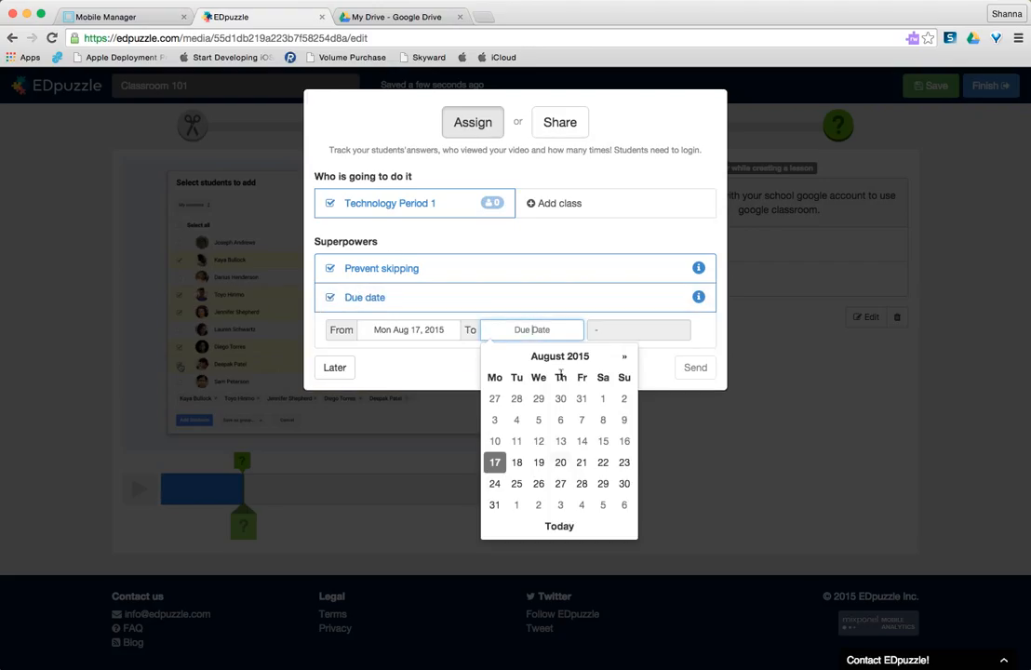
left_click(581, 463)
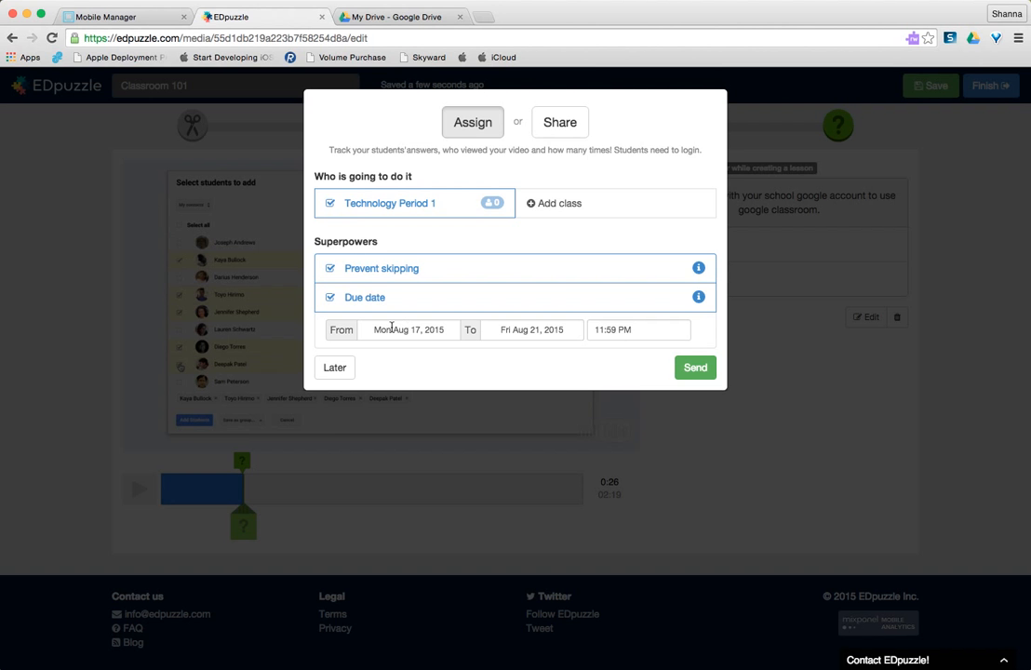
left_click(697, 370)
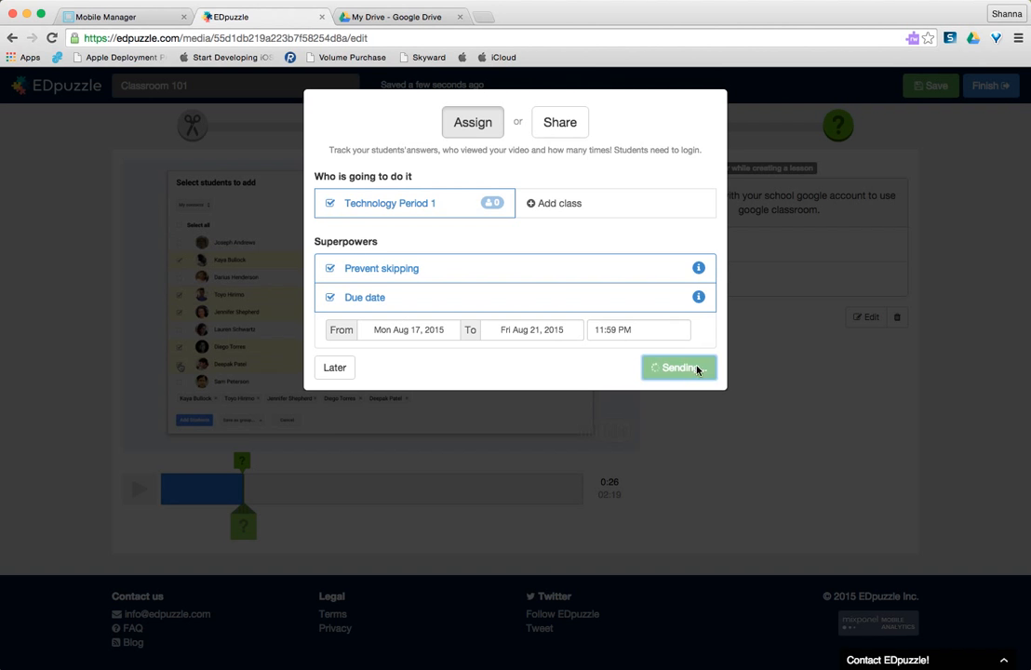